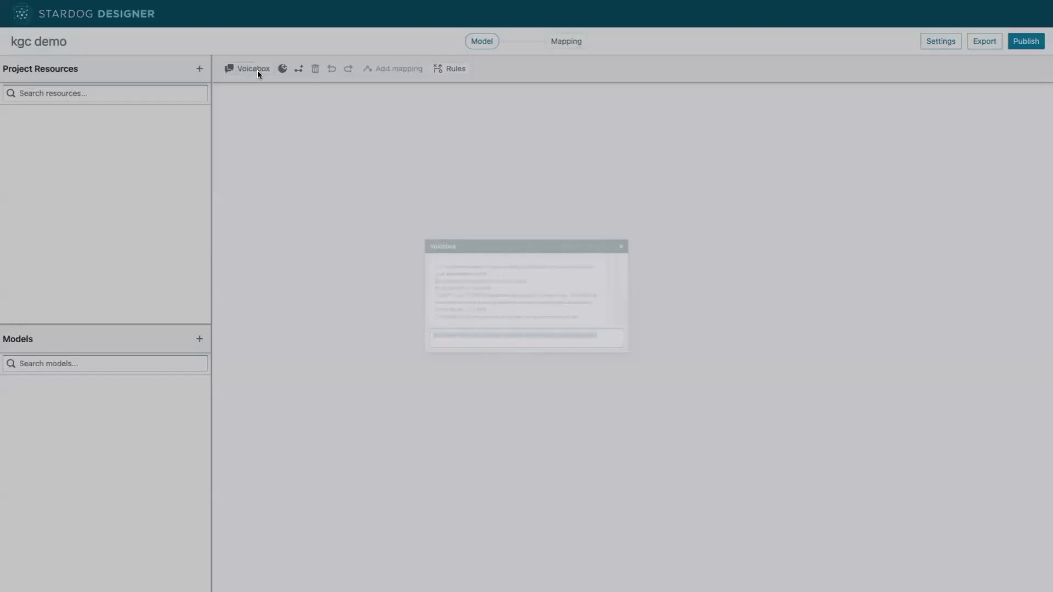
# - Generate the Customer 360 model with Voicebox and import its four linked concepts onto the canvas
pyautogui.press('Return')
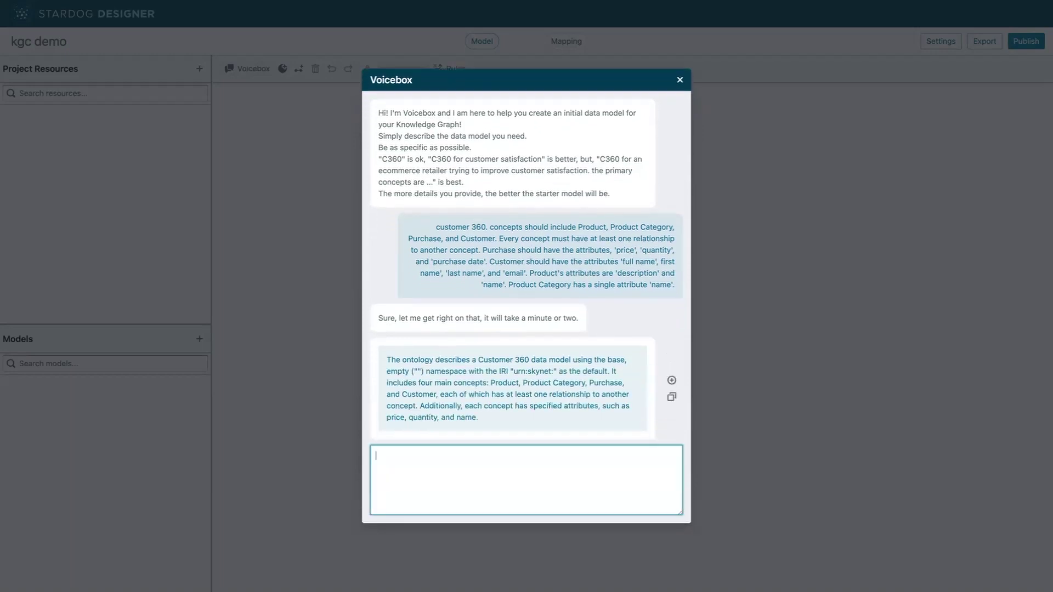
pyautogui.click(672, 380)
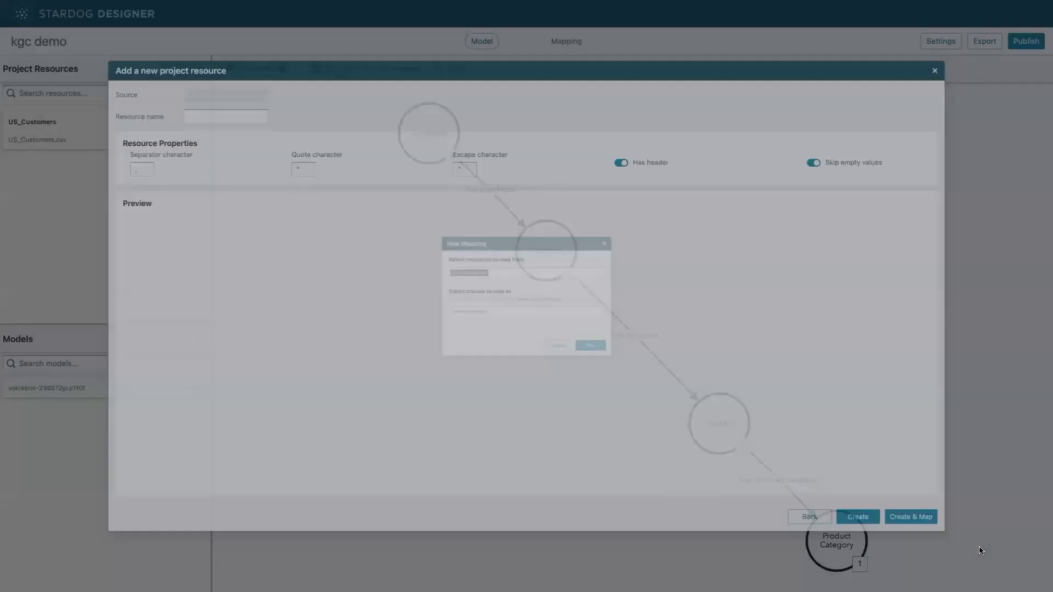
# - Start a mapping from US_Customers to the Customer class
pyautogui.click(463, 324)
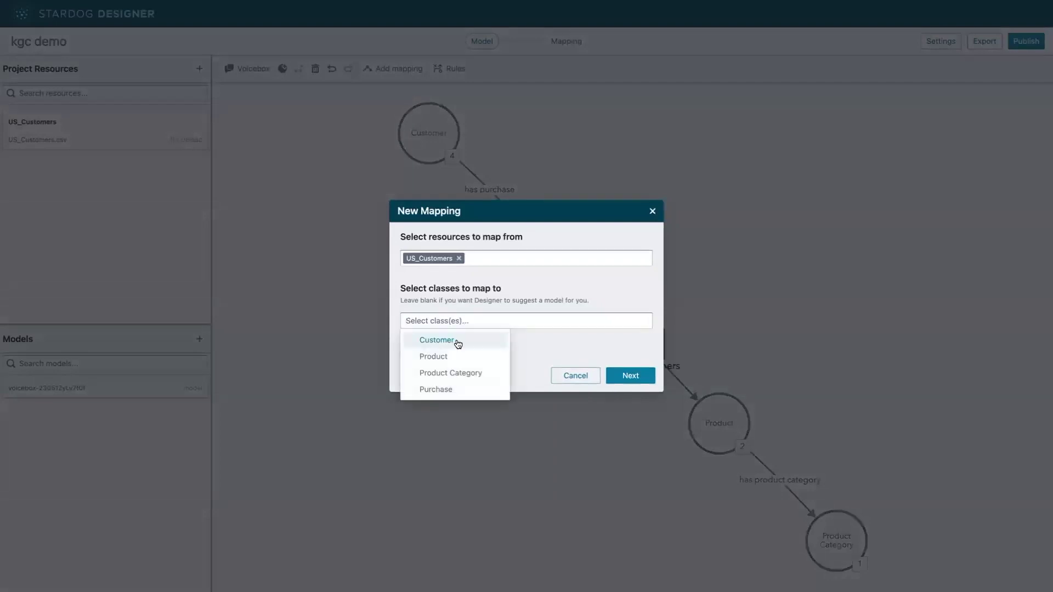
pyautogui.click(458, 343)
pyautogui.click(625, 375)
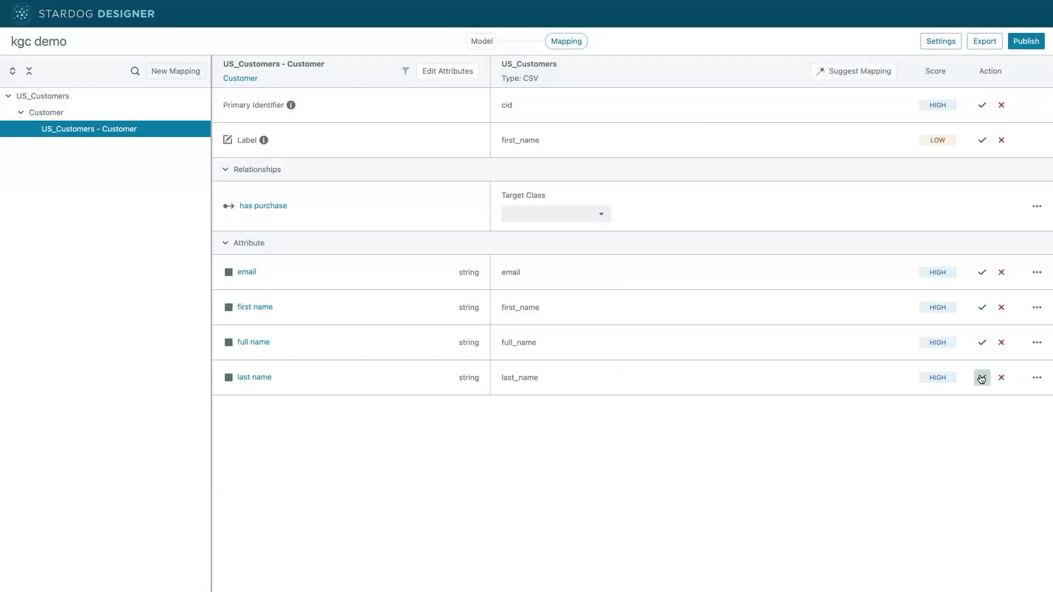
# - Accept the last name, full name, first name and email attributes, with full_name as label and cid as identifier
pyautogui.click(982, 378)
pyautogui.click(982, 343)
pyautogui.click(982, 307)
pyautogui.click(982, 272)
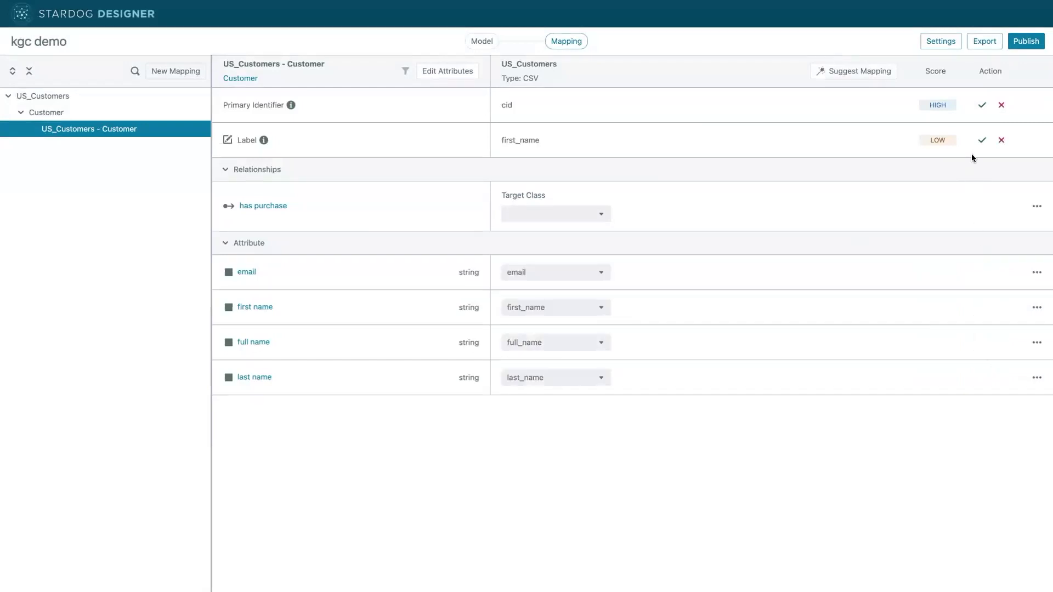
pyautogui.click(1002, 140)
pyautogui.click(586, 142)
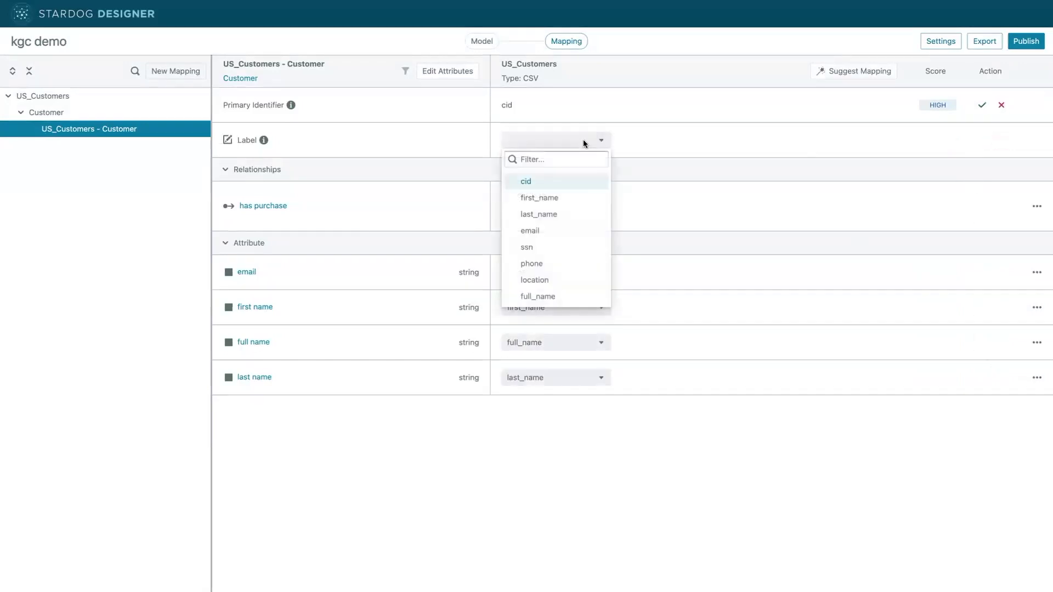
pyautogui.click(538, 297)
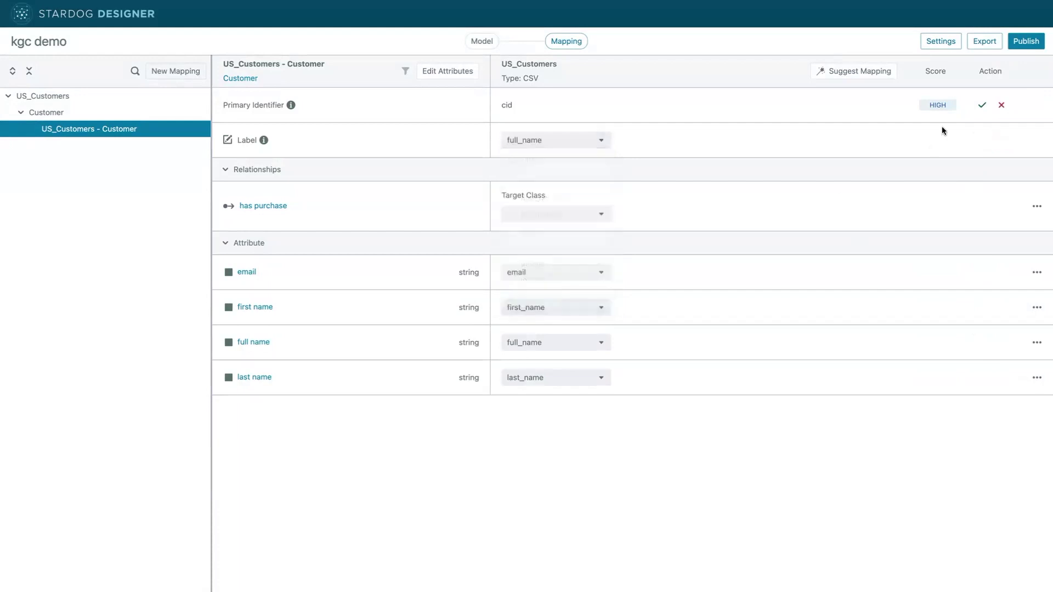
pyautogui.click(982, 104)
# - Map category to Product Category, using category_name for name and label and id as identifier
pyautogui.click(484, 320)
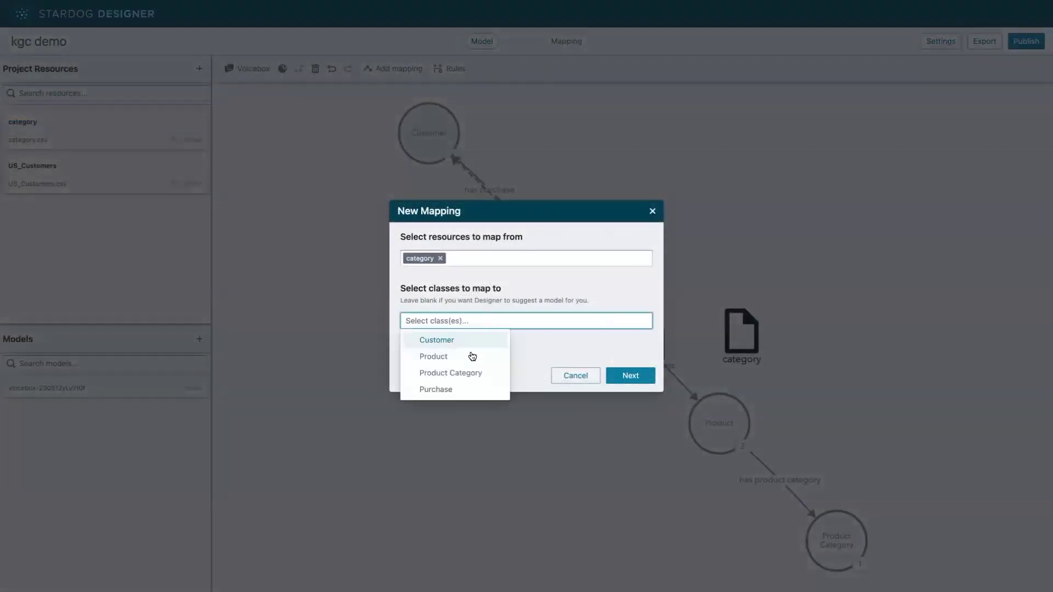
pyautogui.click(467, 373)
pyautogui.click(631, 376)
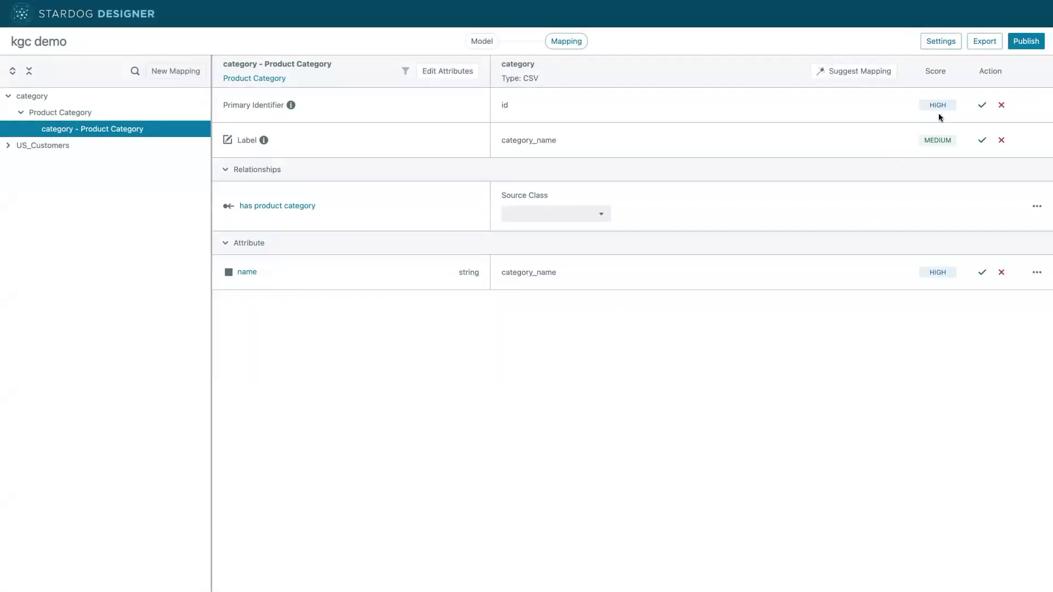
pyautogui.click(981, 272)
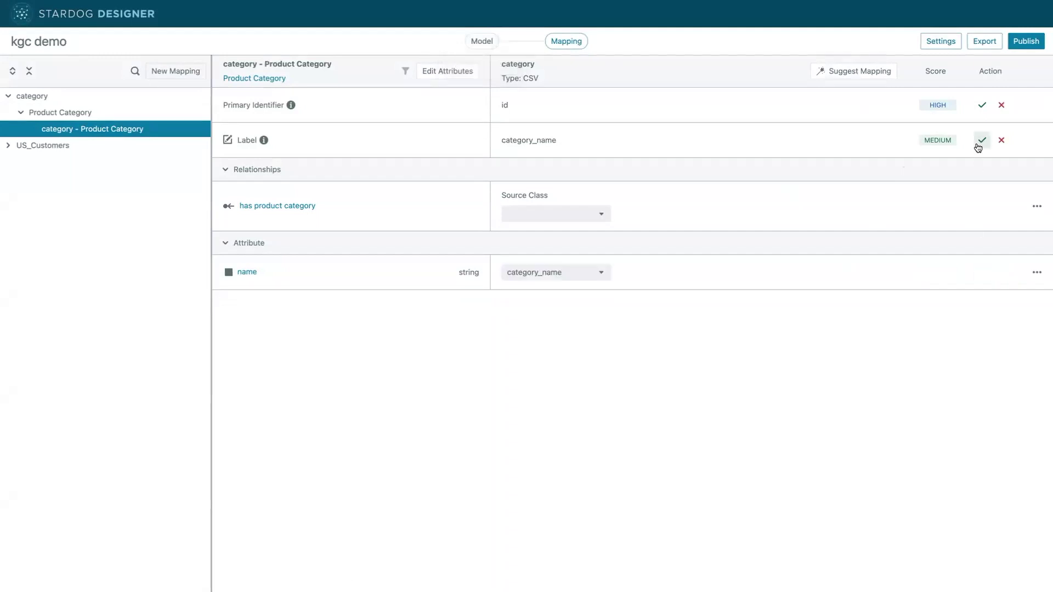
pyautogui.click(980, 142)
pyautogui.click(981, 105)
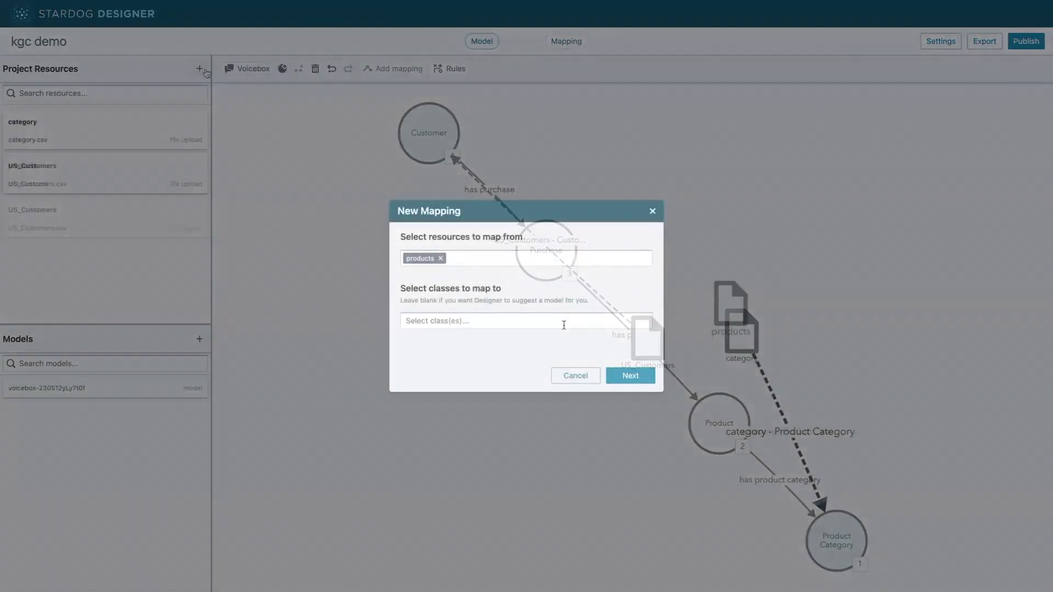
# - Map products to Product with name, description, product_name as label and id as identifier
pyautogui.click(541, 321)
pyautogui.click(465, 363)
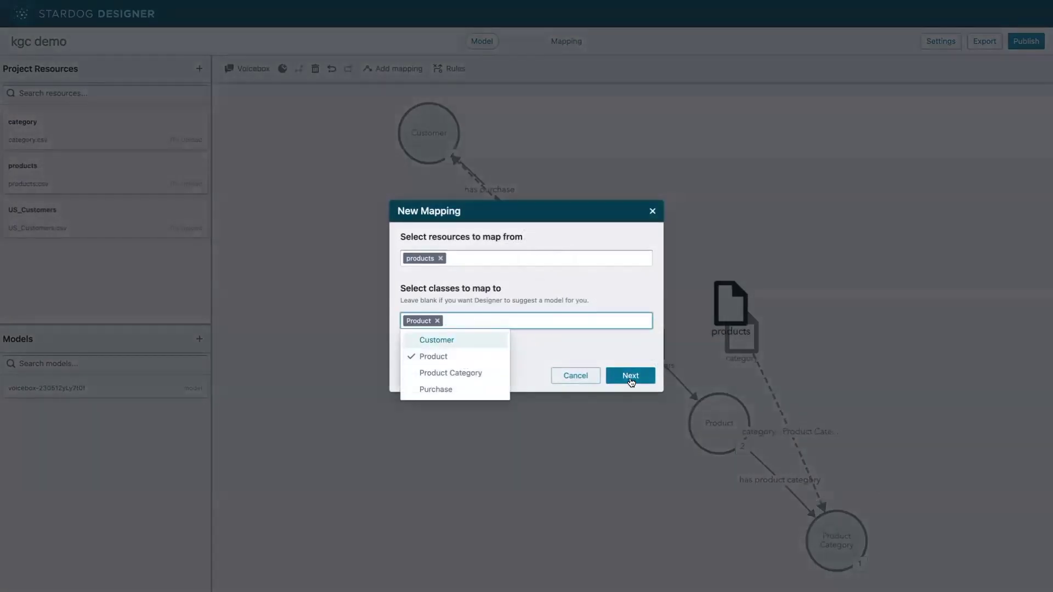
pyautogui.click(631, 377)
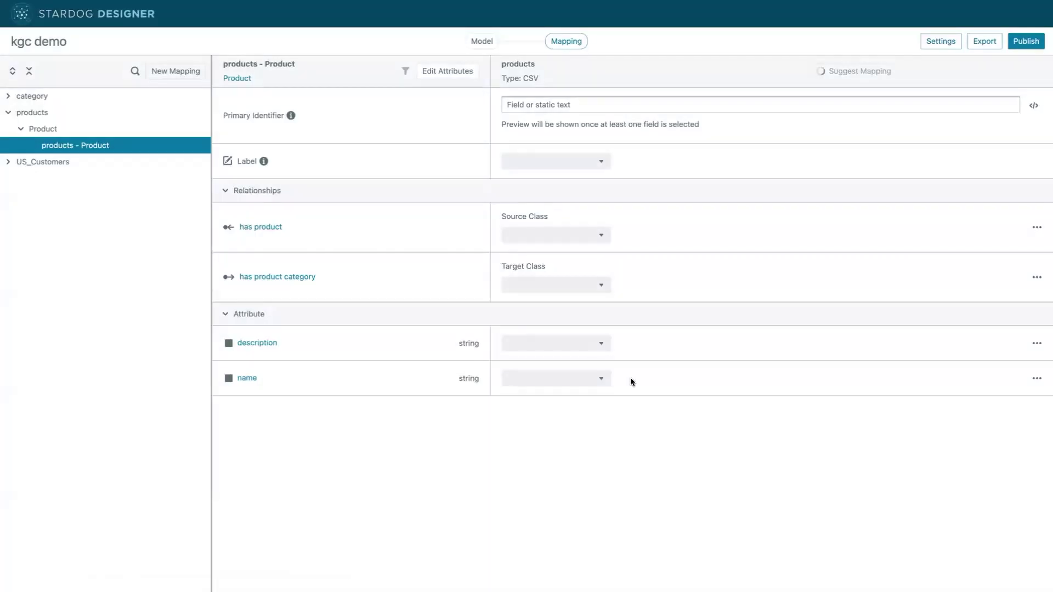
pyautogui.click(982, 357)
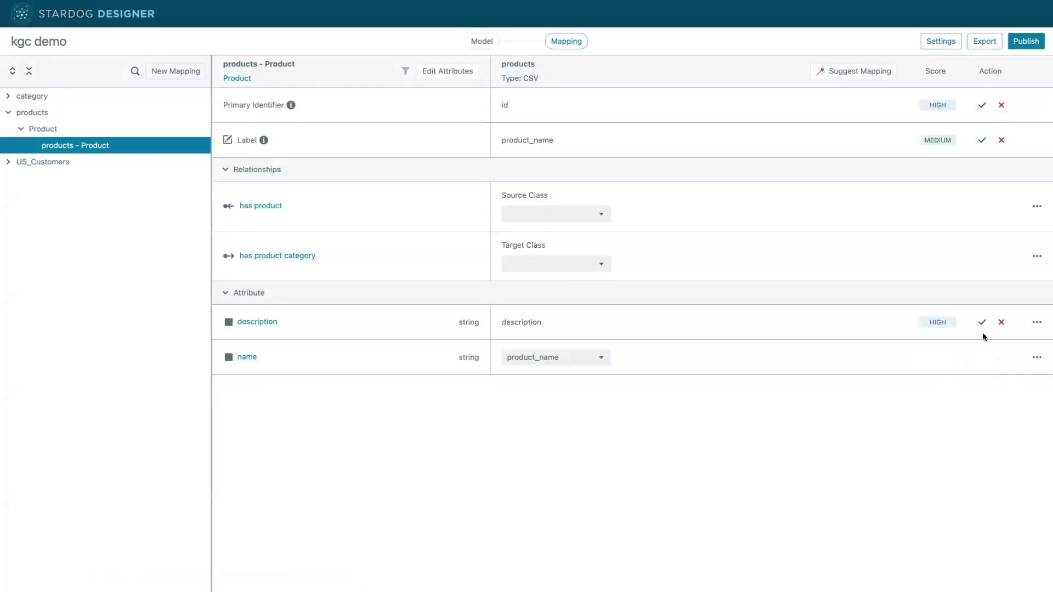
pyautogui.click(982, 322)
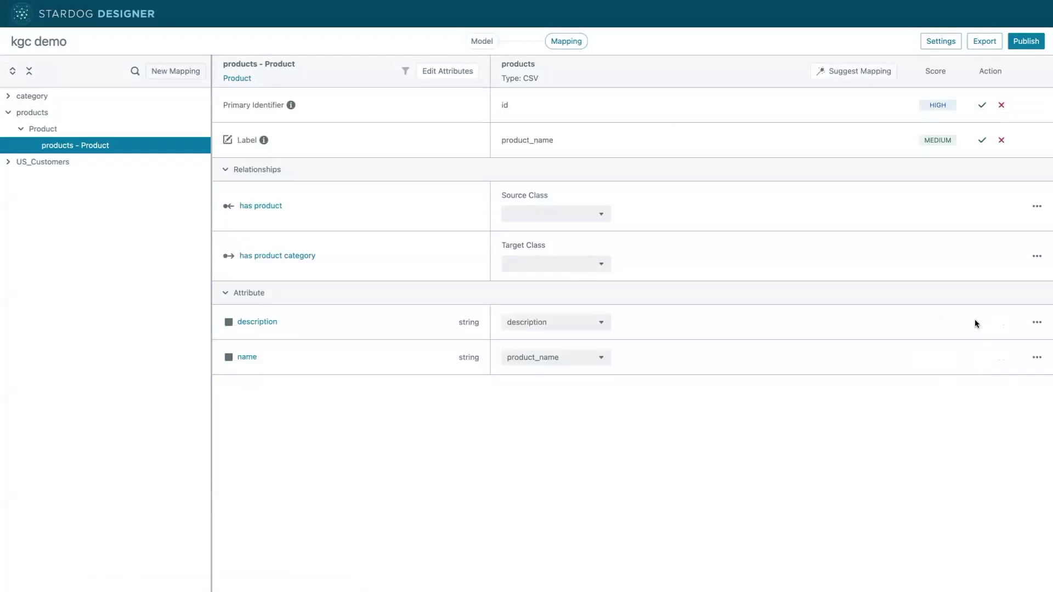
pyautogui.click(982, 140)
pyautogui.click(982, 105)
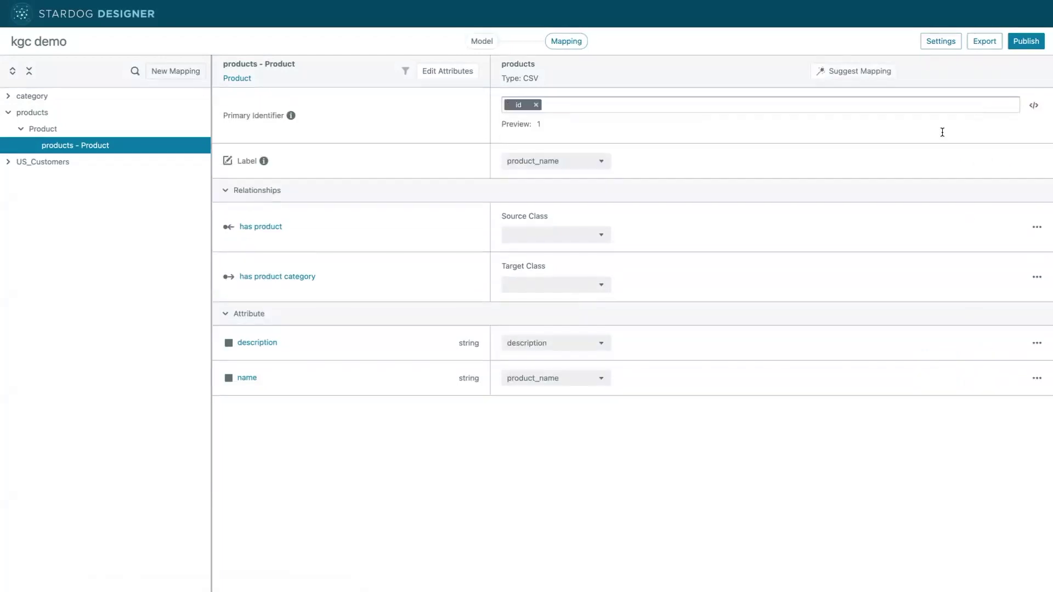
# - Link has product category to Product Category, identified by category_id
pyautogui.click(601, 288)
pyautogui.click(567, 322)
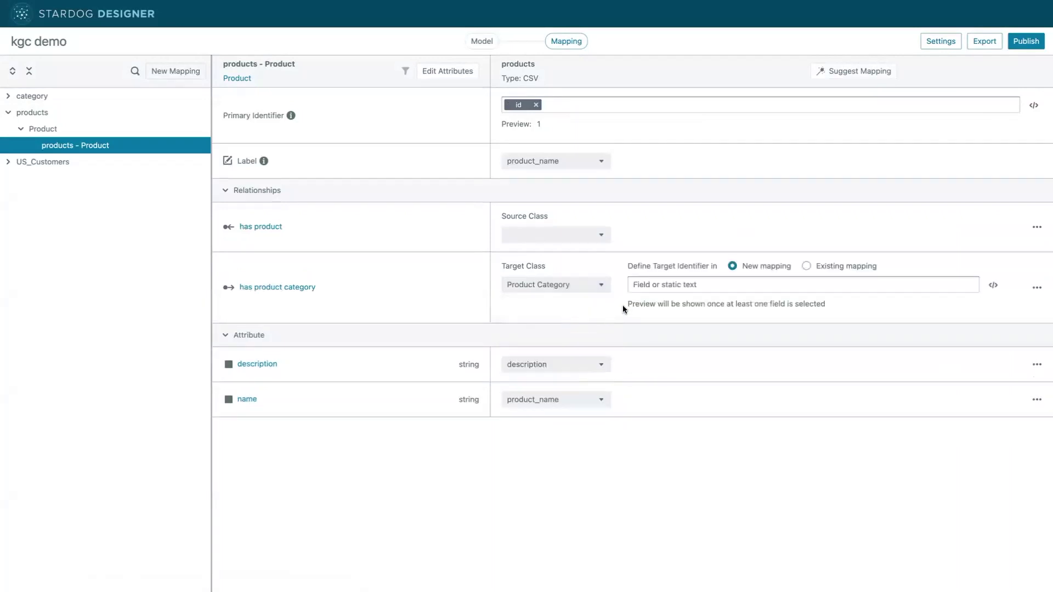
pyautogui.click(966, 284)
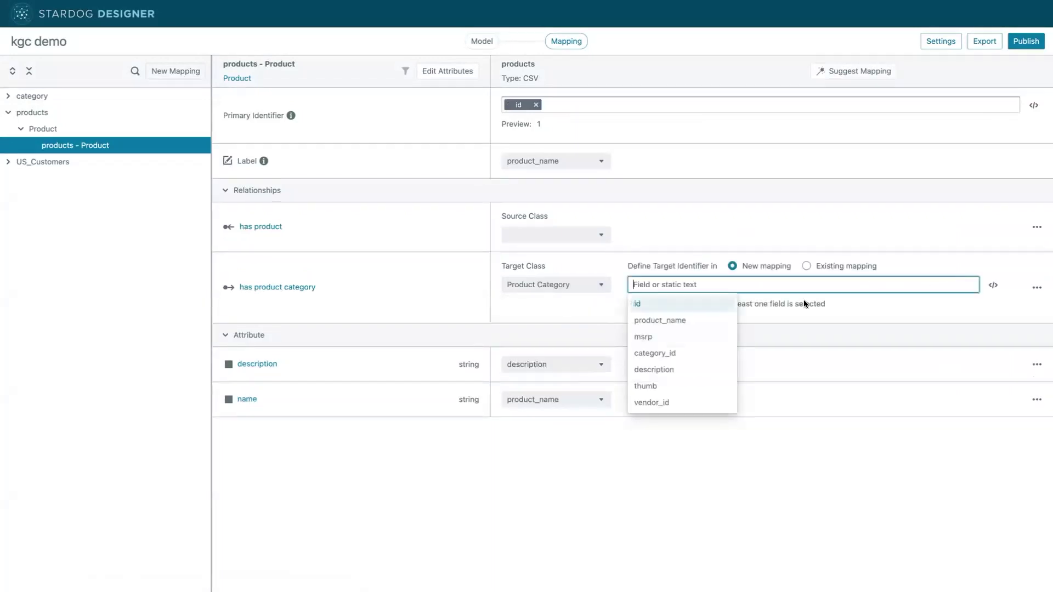
pyautogui.click(656, 353)
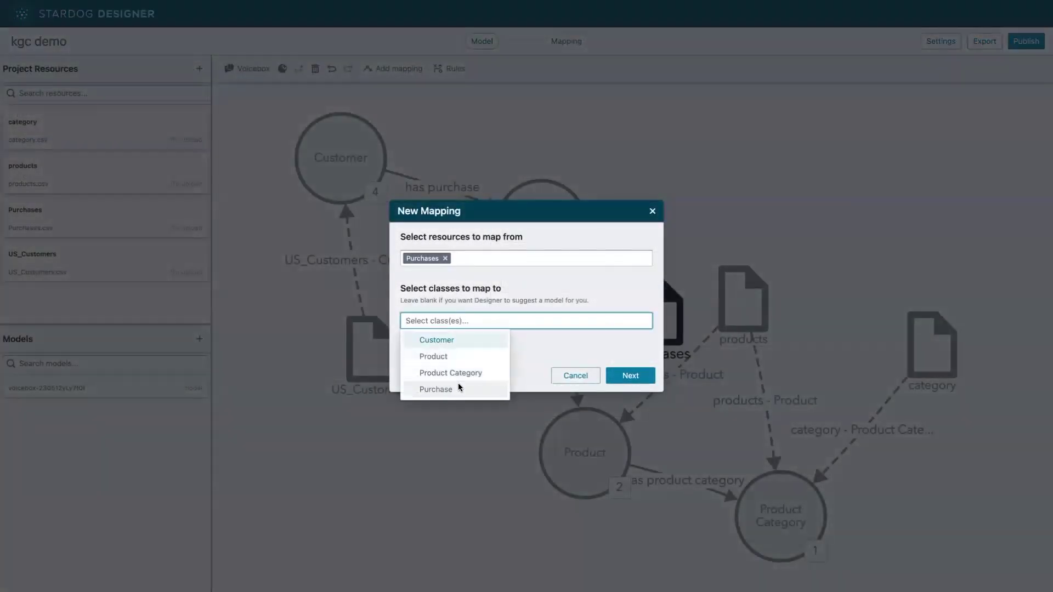
# - Map Purchases to Purchase with quantity, purchase date, price, and id as label and identifier
pyautogui.click(460, 387)
pyautogui.click(634, 376)
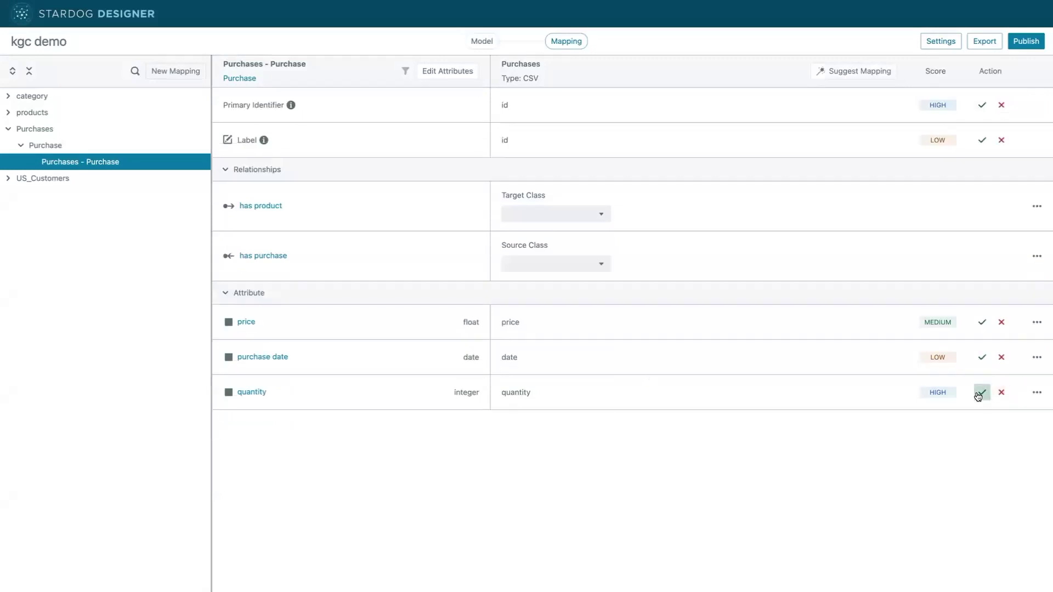
pyautogui.click(982, 392)
pyautogui.click(981, 357)
pyautogui.click(981, 322)
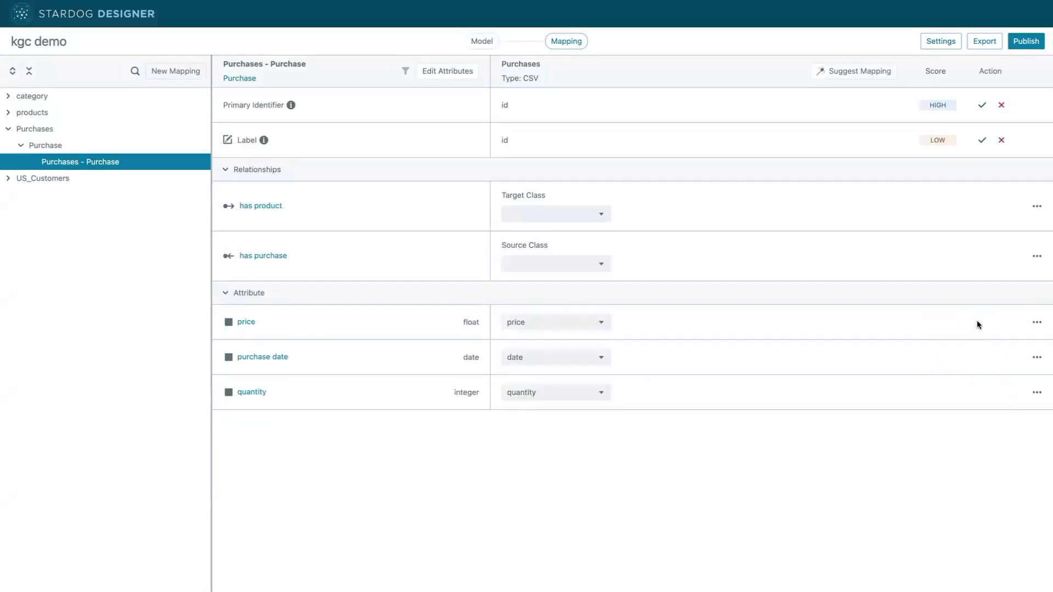
pyautogui.click(982, 141)
pyautogui.click(981, 104)
# - Link has purchase from Customer, identified by cust_id
pyautogui.click(529, 287)
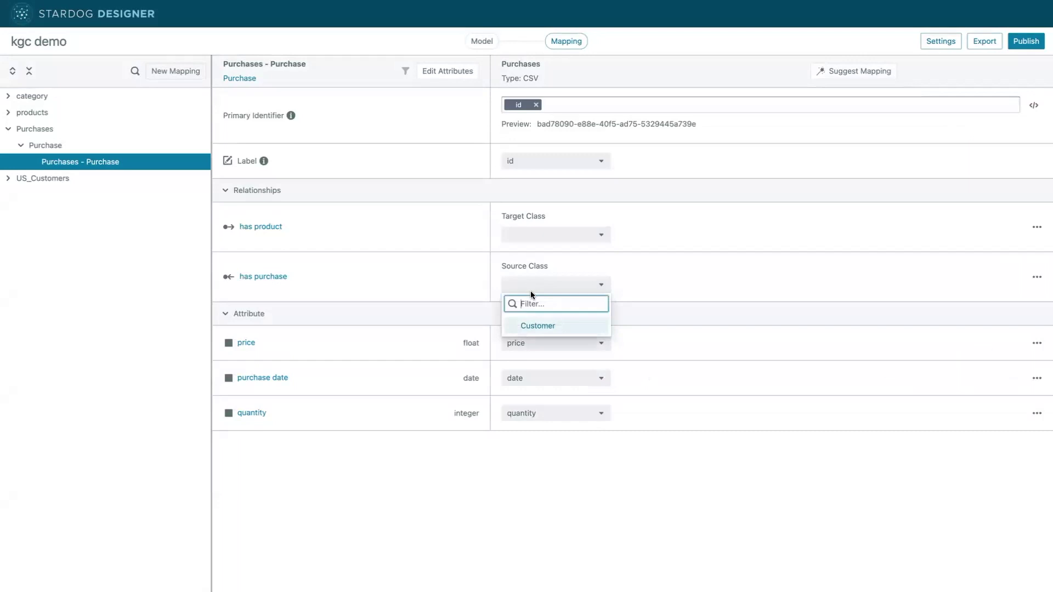
pyautogui.click(551, 329)
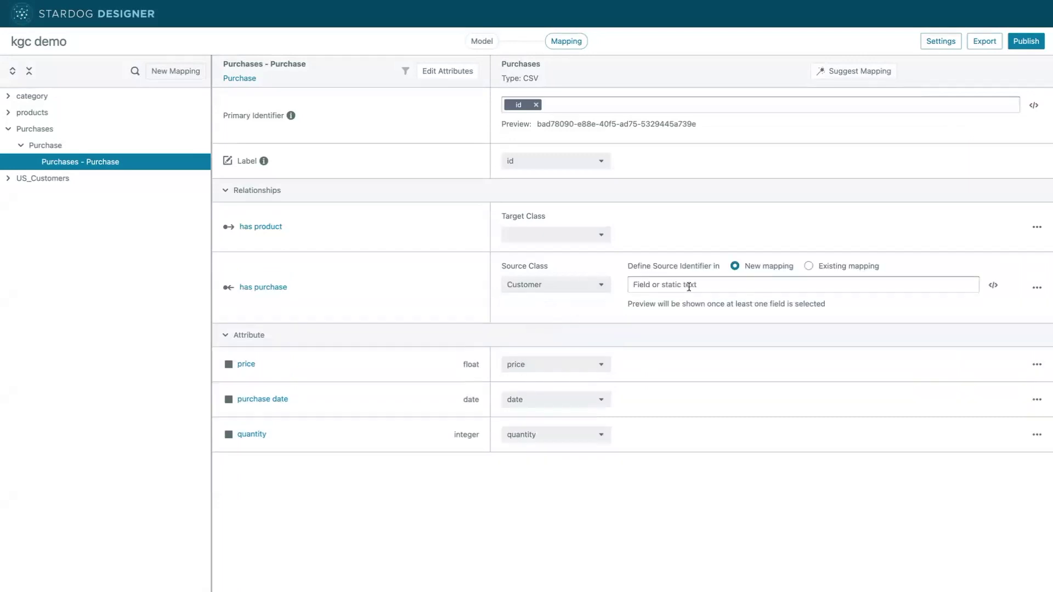
pyautogui.click(691, 285)
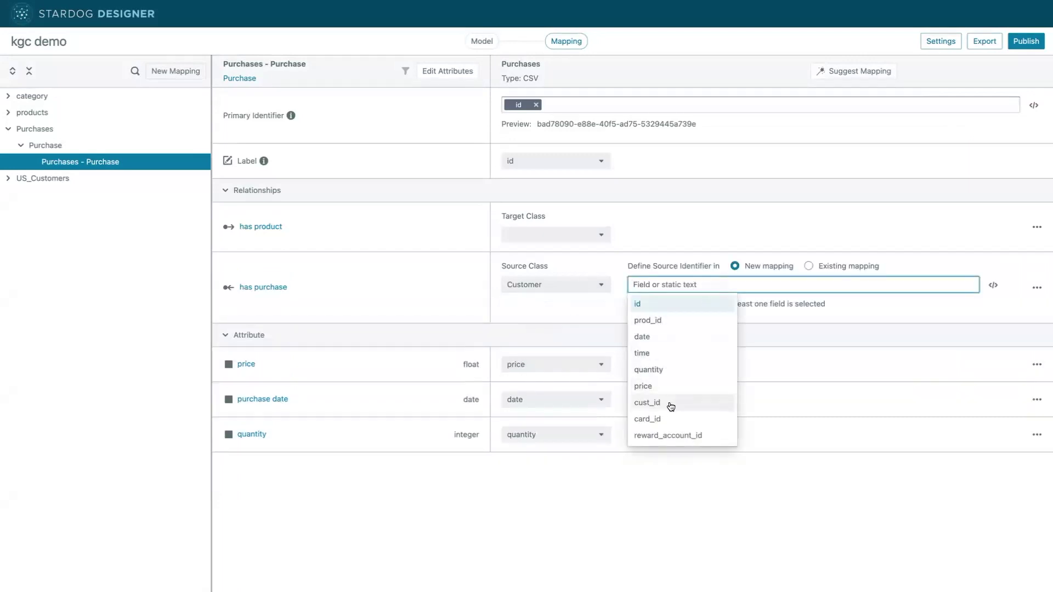
pyautogui.click(670, 403)
# - Link has product to Product via prod_id, then open Publish from the Model view
pyautogui.click(556, 235)
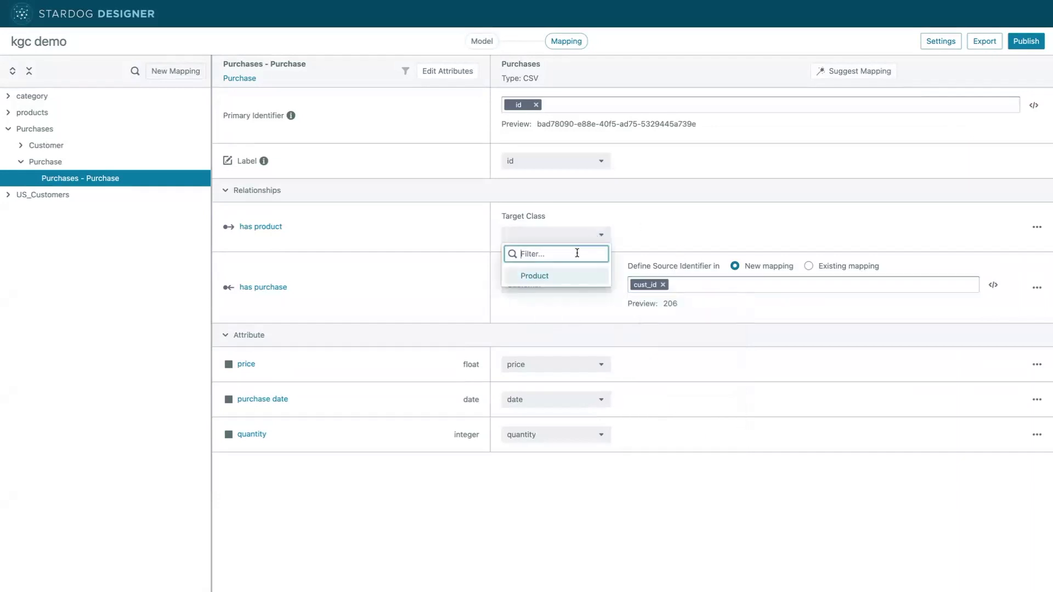
pyautogui.click(560, 277)
pyautogui.click(739, 233)
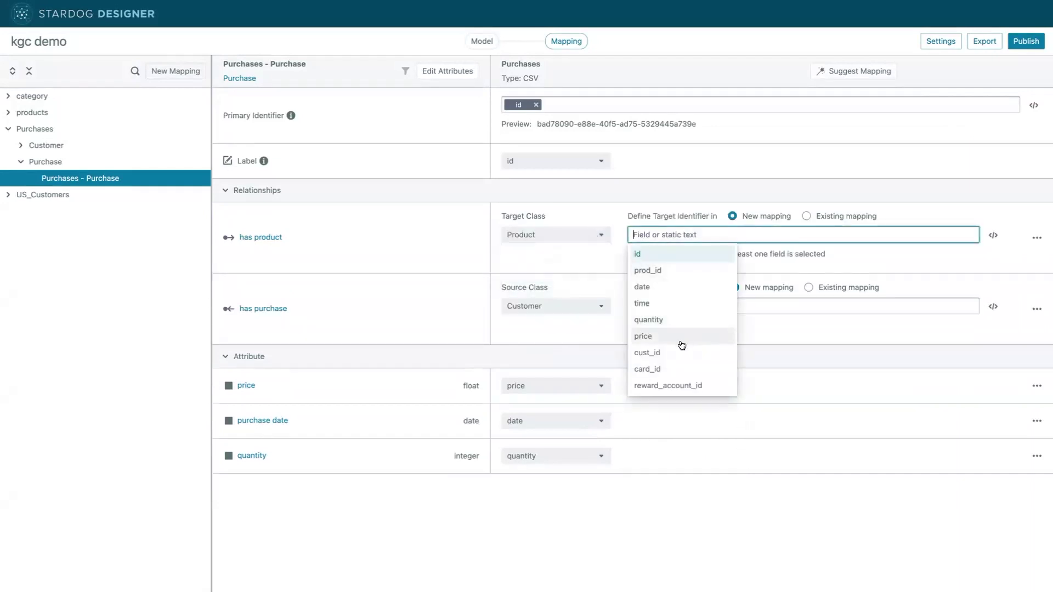
pyautogui.click(682, 271)
pyautogui.click(841, 327)
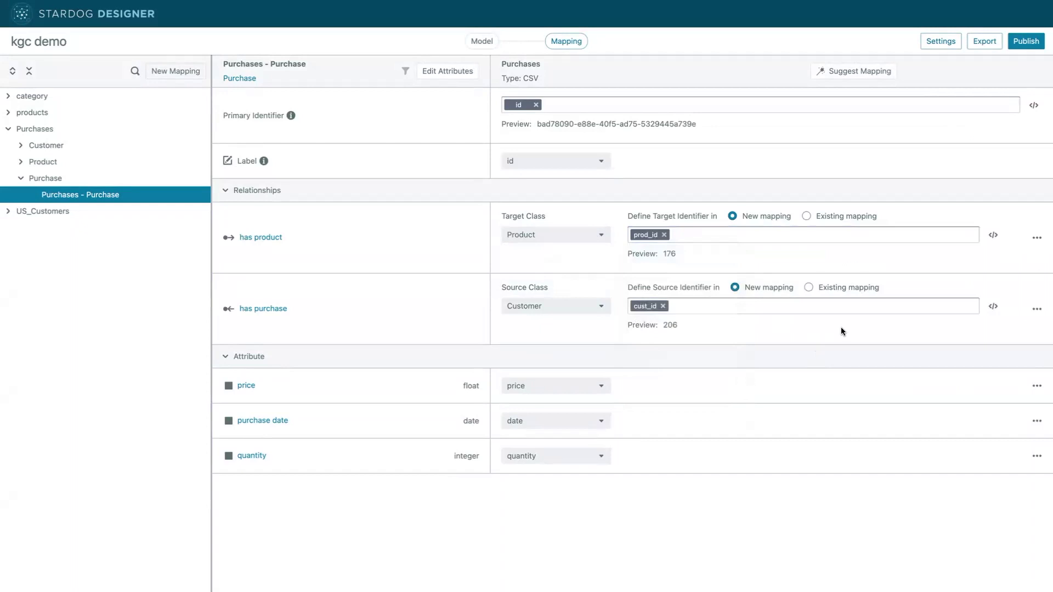
pyautogui.click(483, 42)
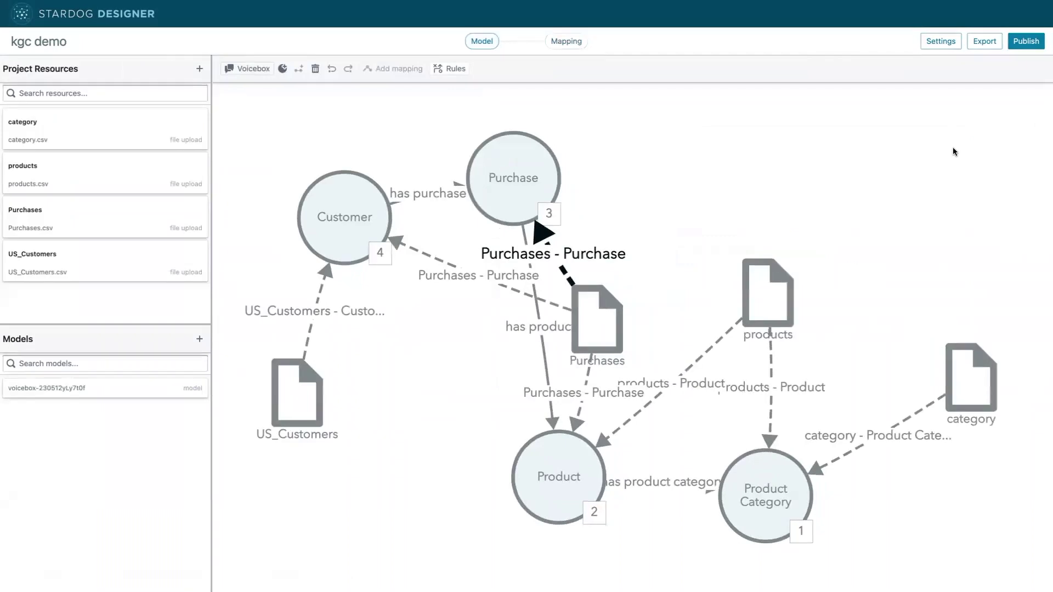
pyautogui.click(1026, 41)
# - Publish the project to a new newkg database, keeping the default model and mapping settings
pyautogui.click(519, 341)
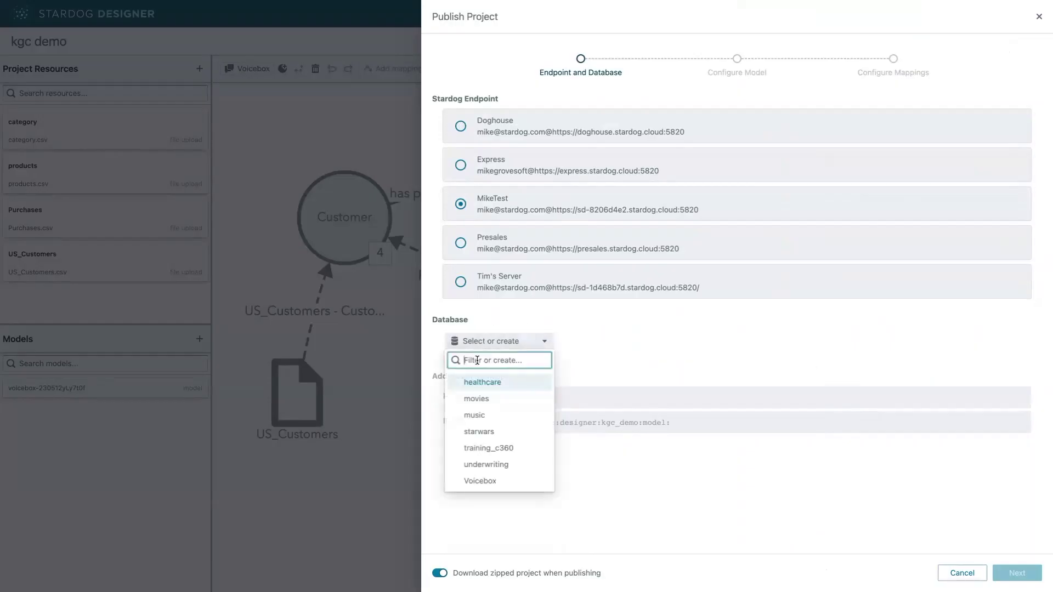
pyautogui.write('newkg')
pyautogui.click(490, 379)
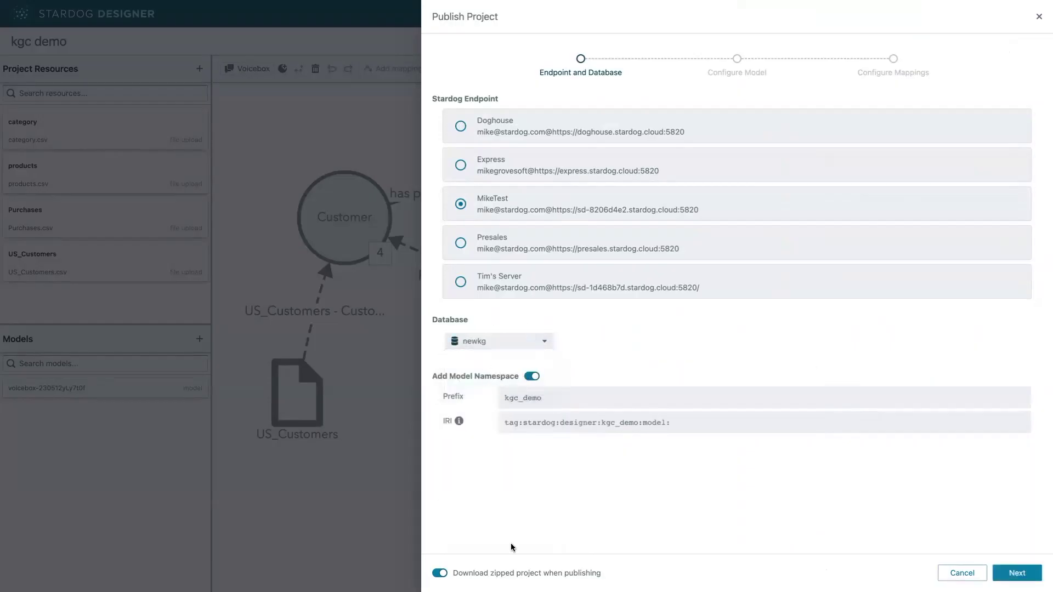
pyautogui.click(1018, 573)
pyautogui.click(1025, 571)
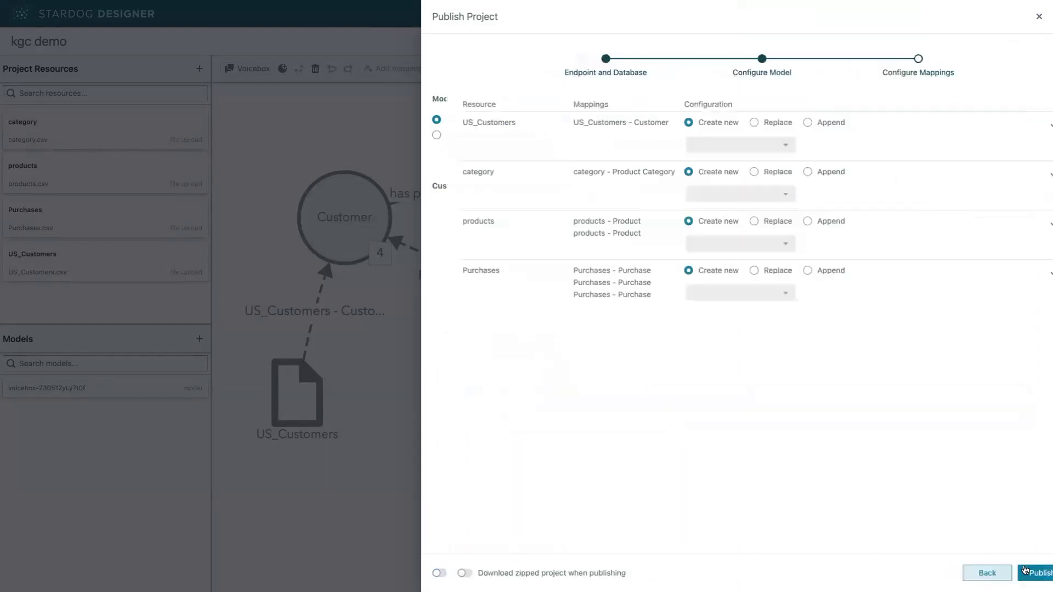
pyautogui.click(1024, 571)
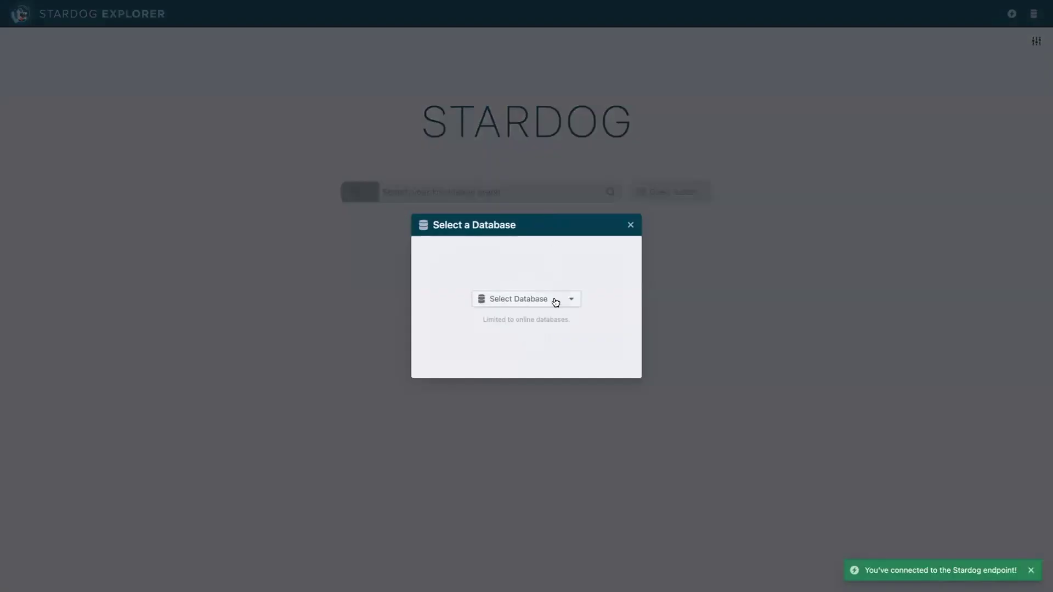
# - Connect Stardog Explorer to the newkg database and visualize the graph
pyautogui.click(556, 302)
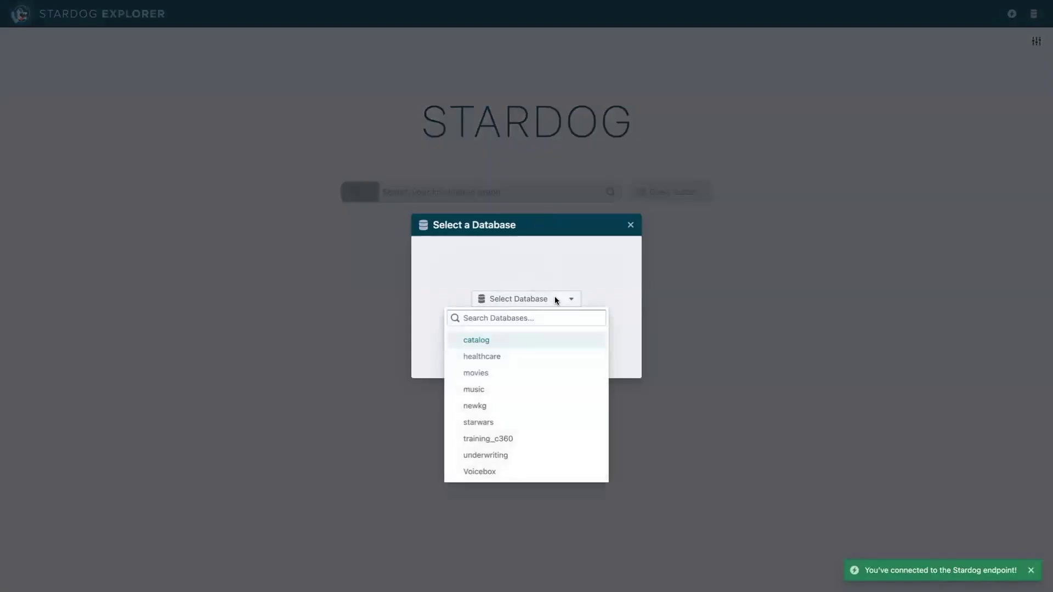
pyautogui.click(477, 406)
pyautogui.click(588, 239)
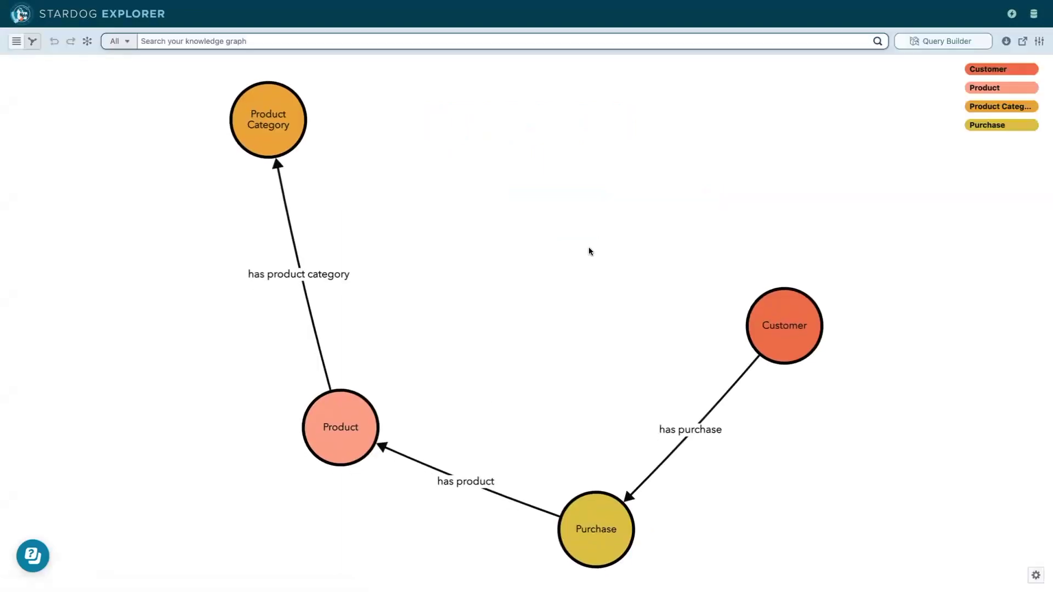
# - Expand Product to Ring Light, then show its six purchases and one buyer's other purchases
pyautogui.rightClick(353, 420)
pyautogui.moveTo(376, 478)
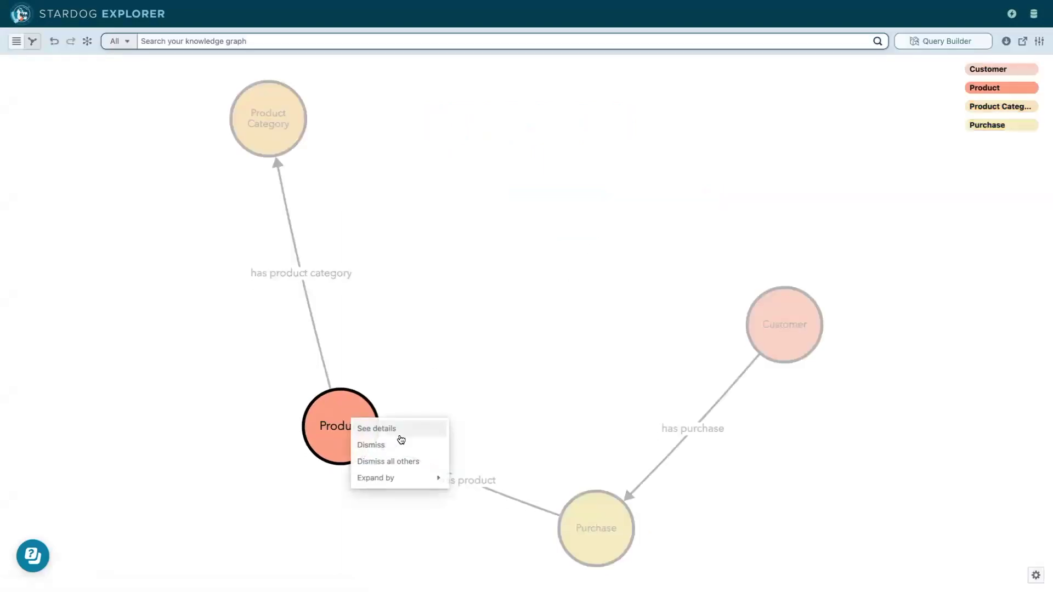
pyautogui.click(520, 480)
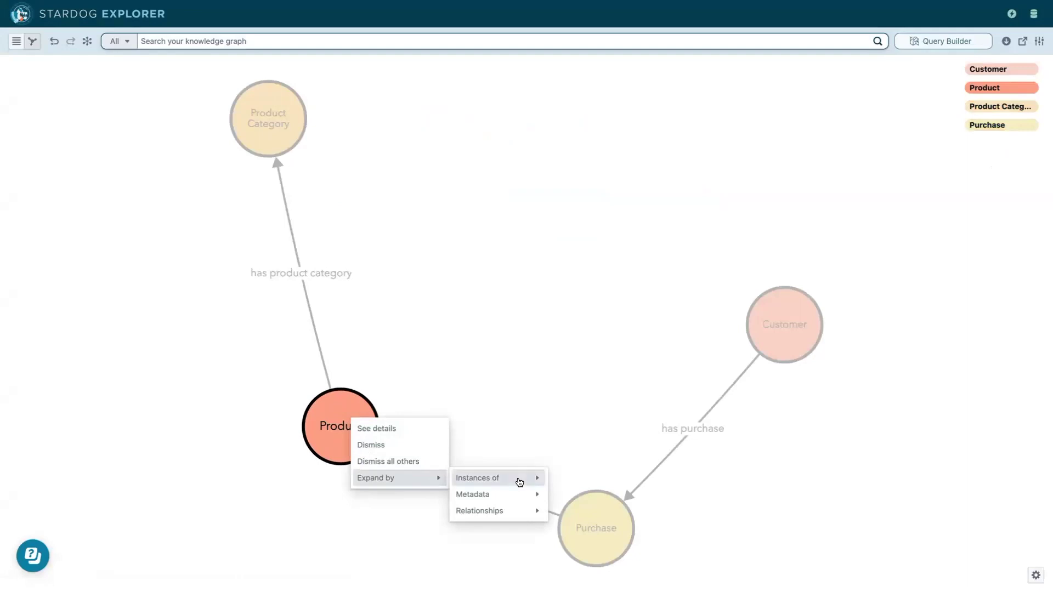
pyautogui.click(567, 438)
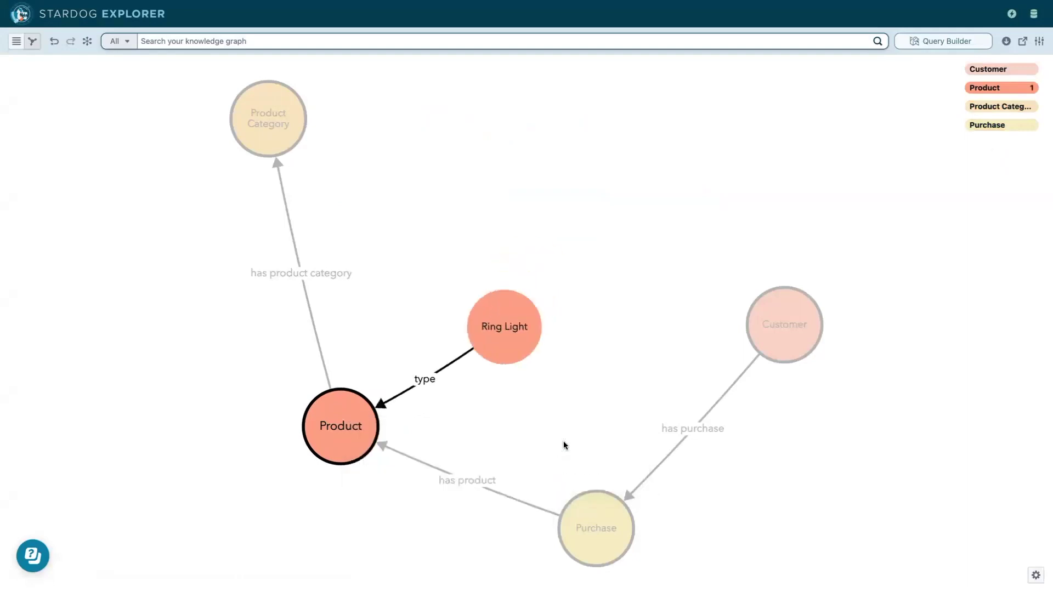
pyautogui.moveTo(411, 537); pyautogui.dragTo(522, 262)
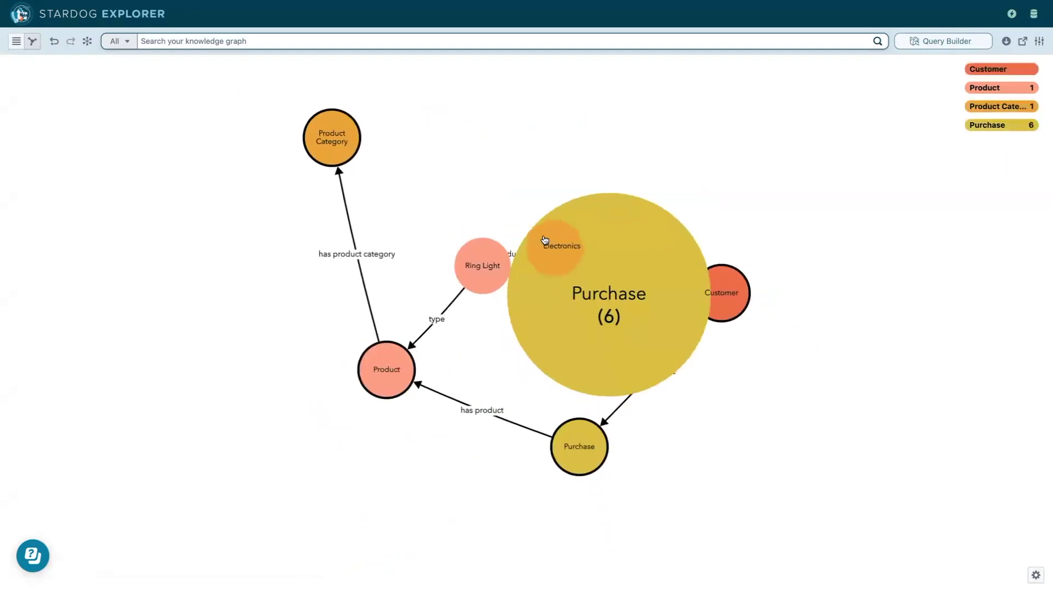
pyautogui.click(621, 207)
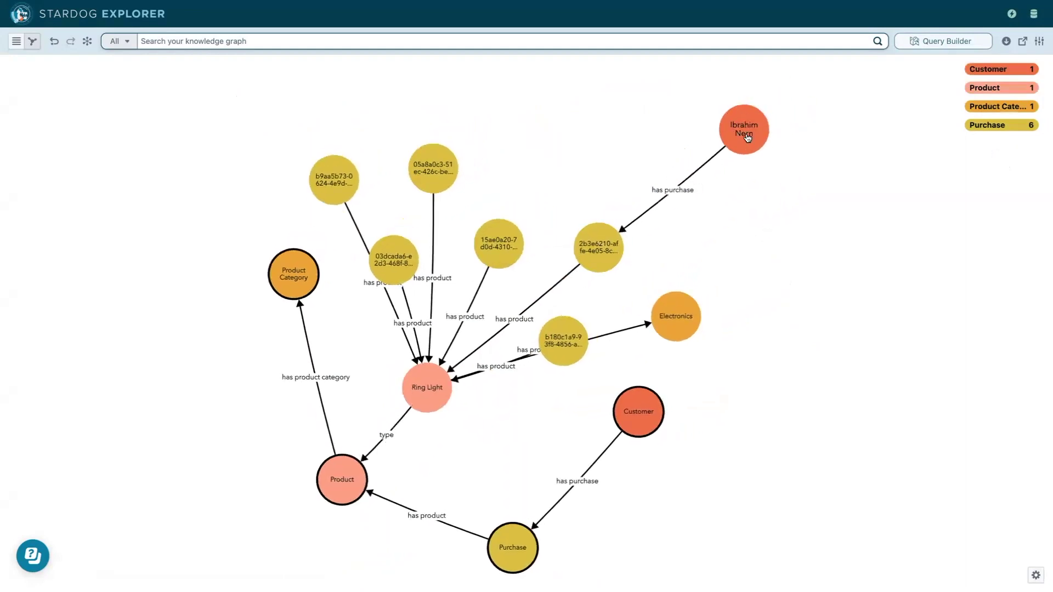
pyautogui.doubleClick(749, 140)
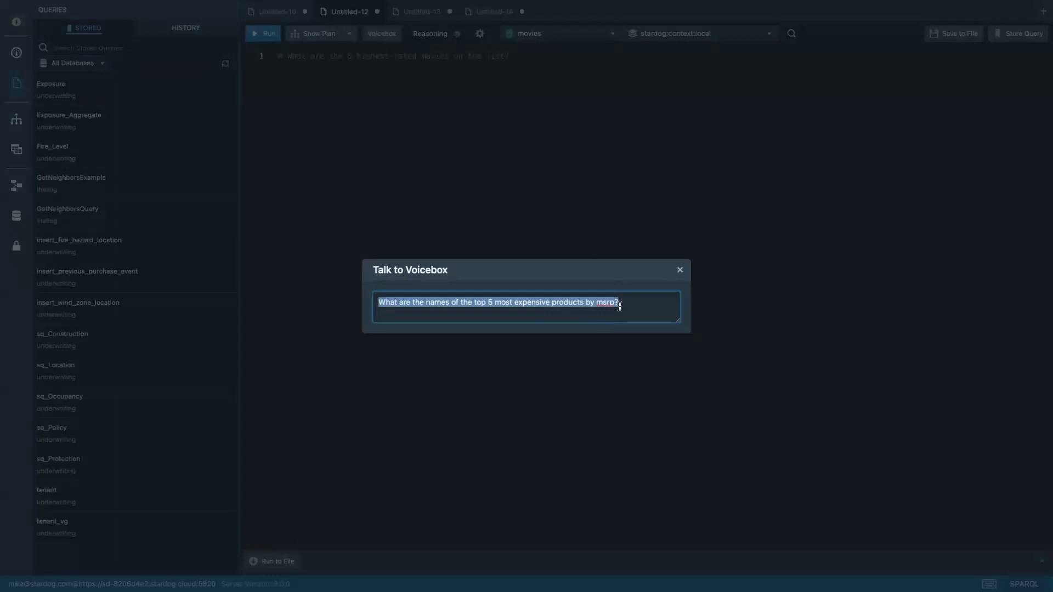
# - Replace the prefilled Voicebox question with one asking for the 5 highest-rated movies, and submit it
pyautogui.moveTo(619, 306); pyautogui.dragTo(355, 304)
pyautogui.write('What are the 5 highest-rated movies on the list?')
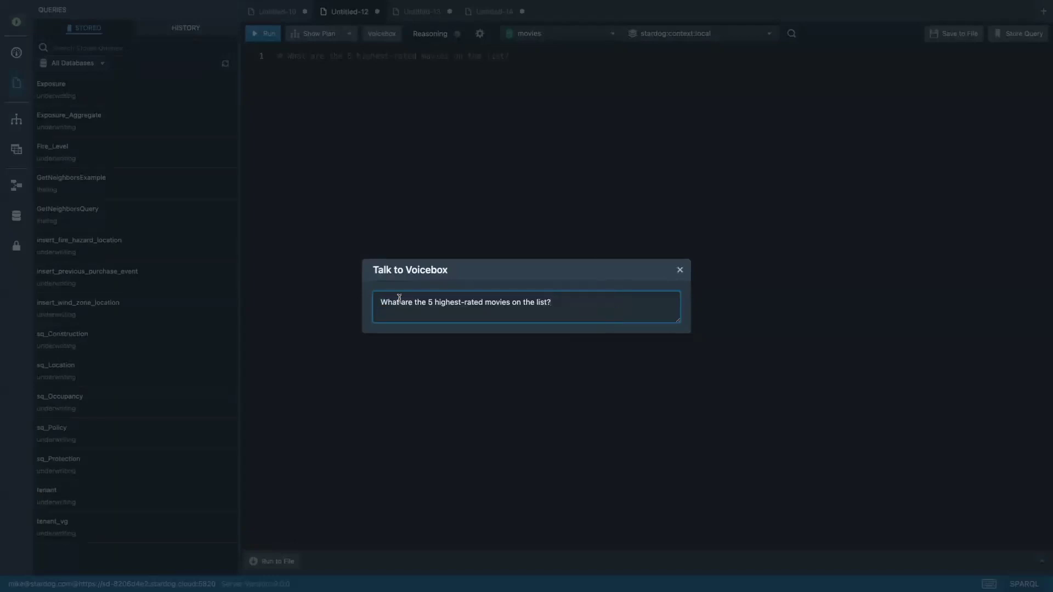
pyautogui.press('Return')
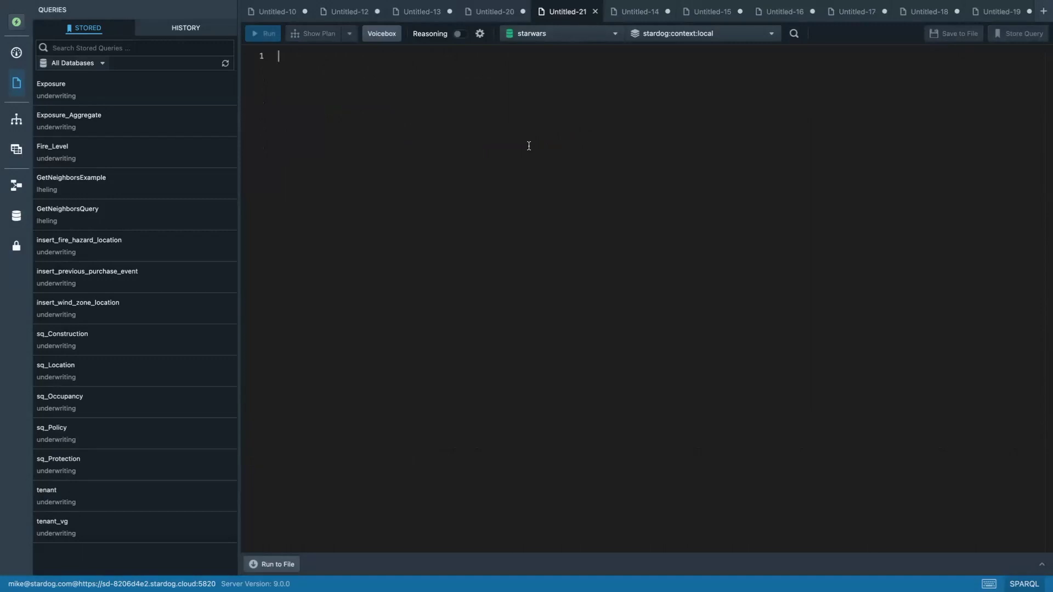
# - Ask Voicebox which planets have a rocky or arid climate
pyautogui.click(388, 35)
pyautogui.write('List all the planets with a rocky or arid climate')
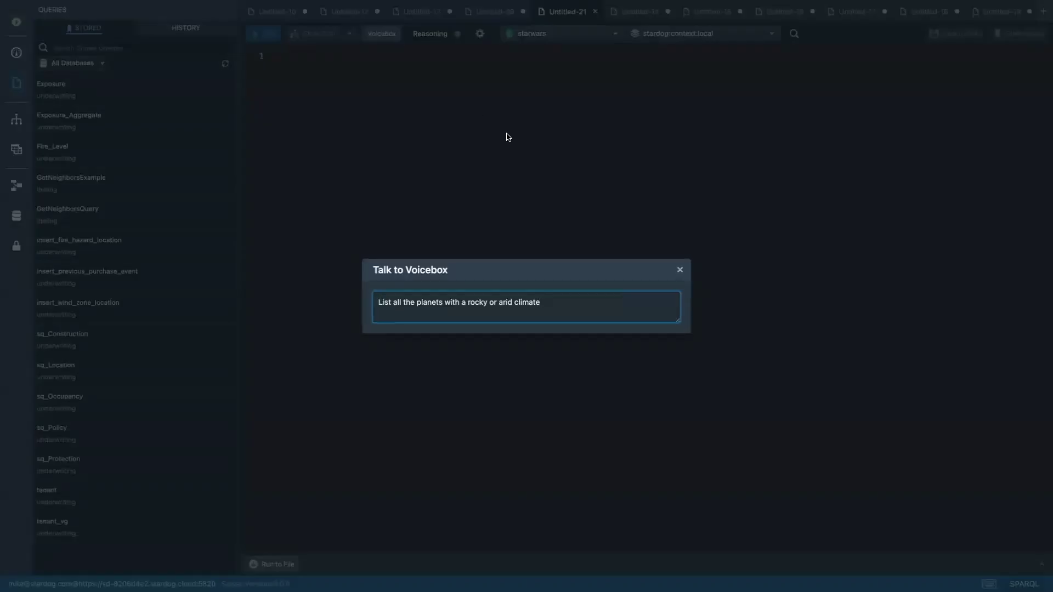
pyautogui.press('Return')
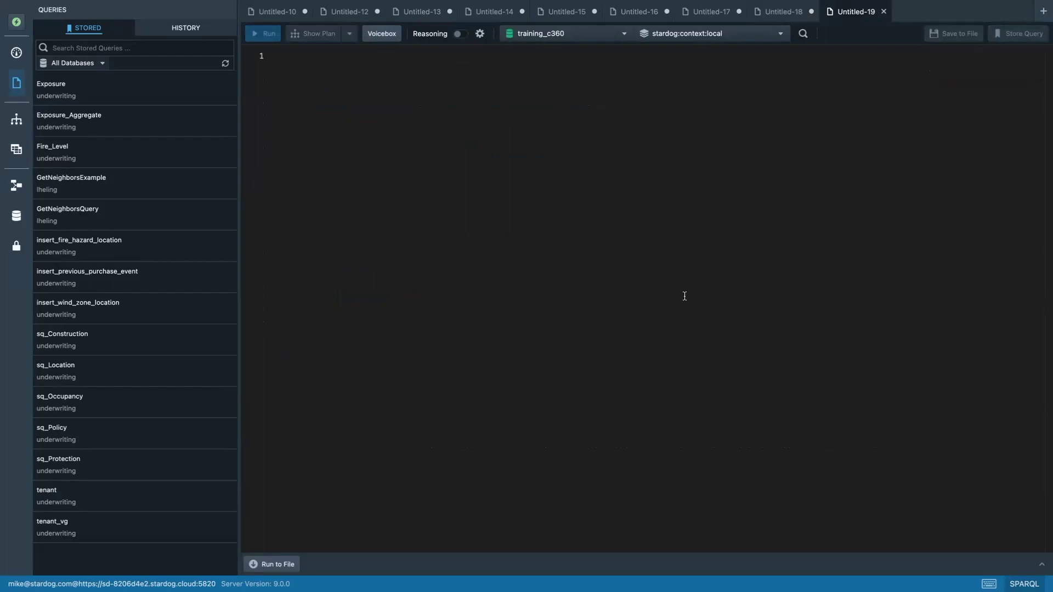
# - Submit the pasted 'top ten customers by total spending' question to Voicebox
pyautogui.click(390, 38)
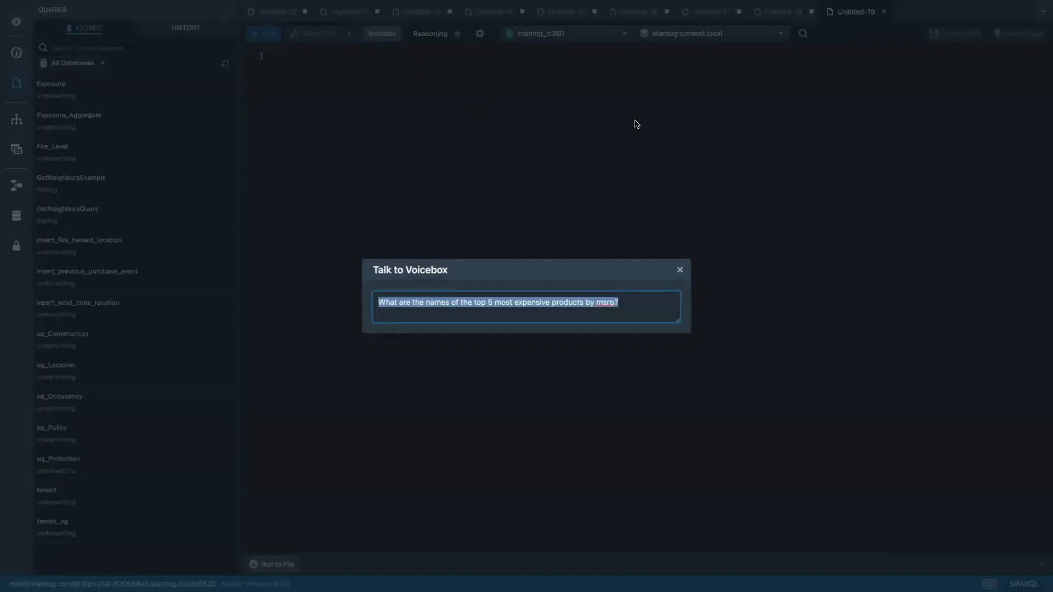
pyautogui.write('list of the names of the top ten customers by sales, with a running sum of their total spending across all of their sales.')
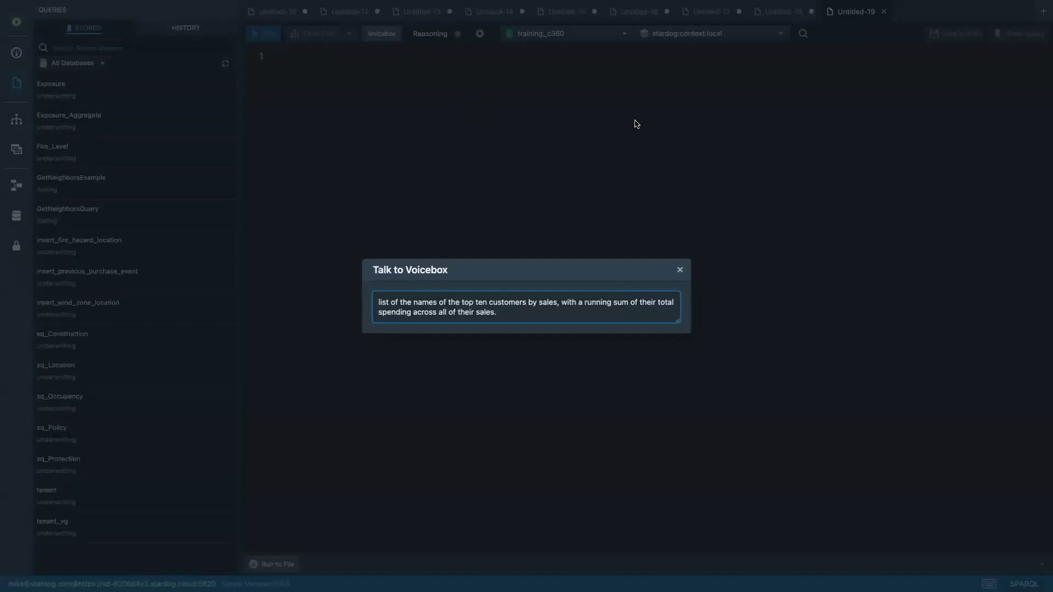
pyautogui.press('Return')
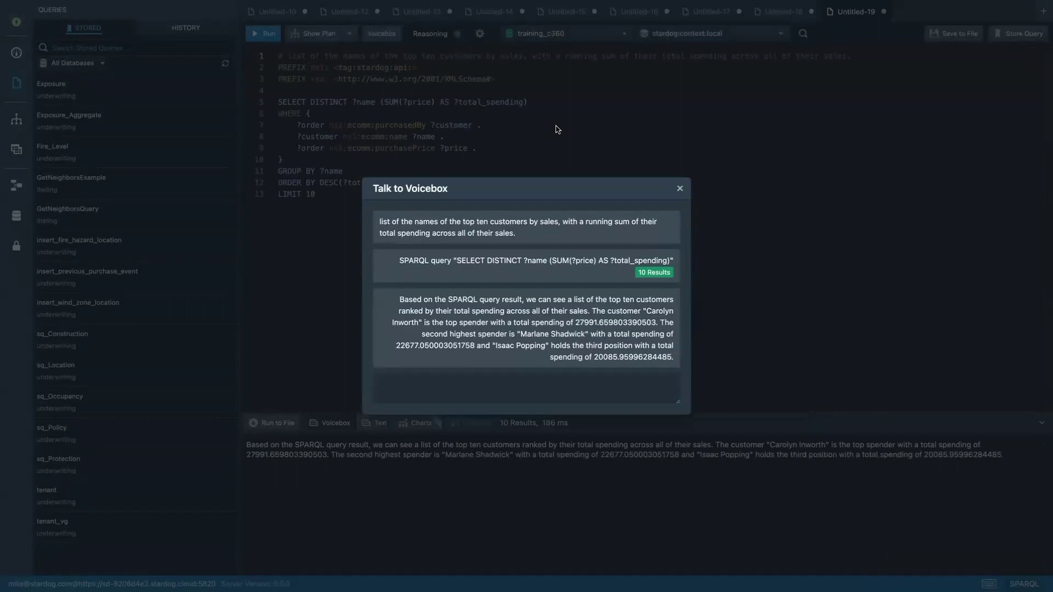
# - Run the generated top-customers query for ten customers with totals, and view its full text plan
pyautogui.click(682, 188)
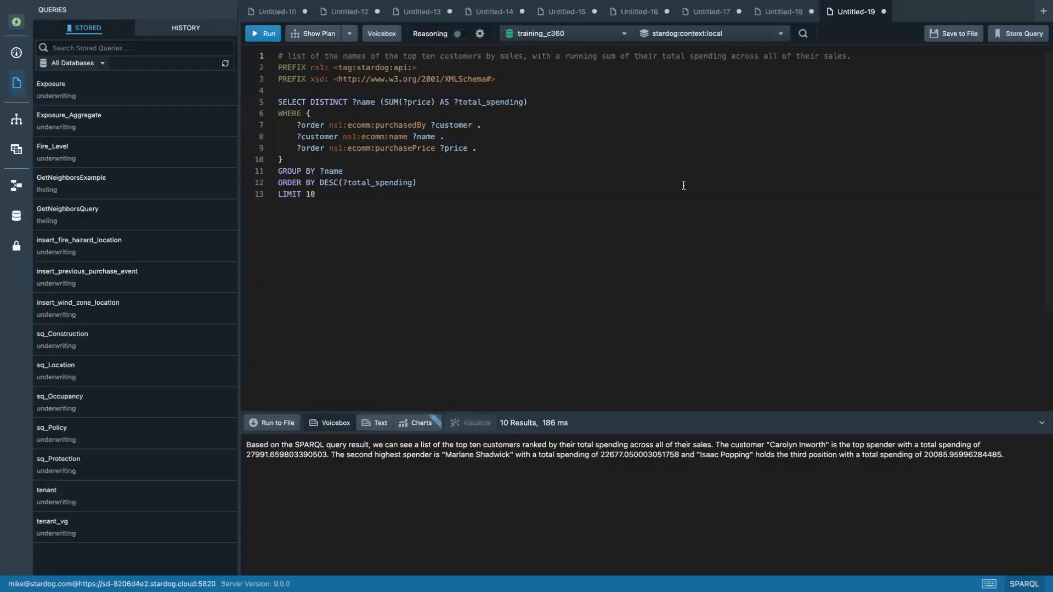
pyautogui.click(269, 34)
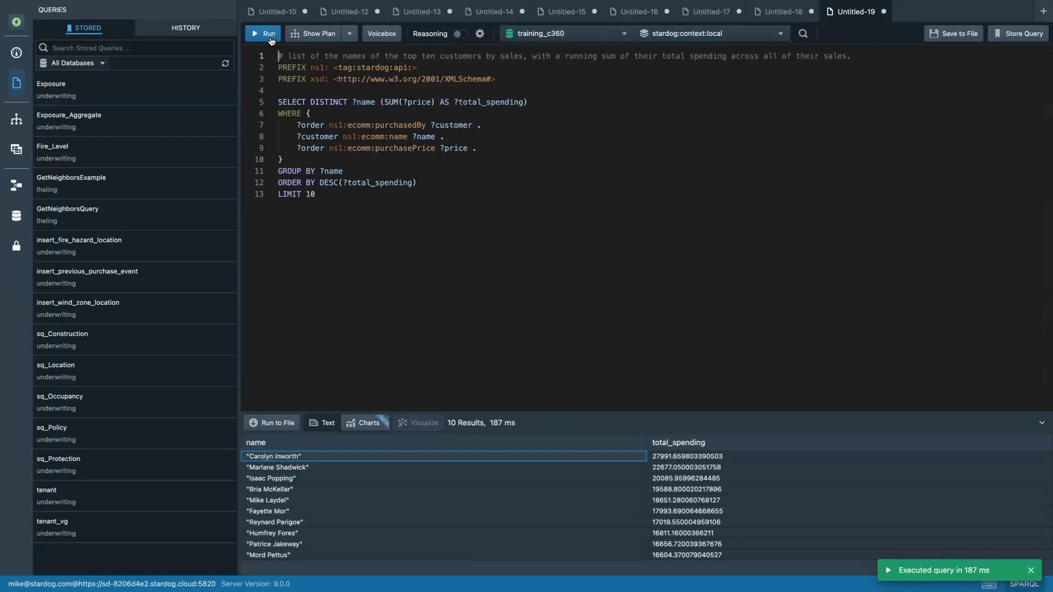
pyautogui.click(309, 37)
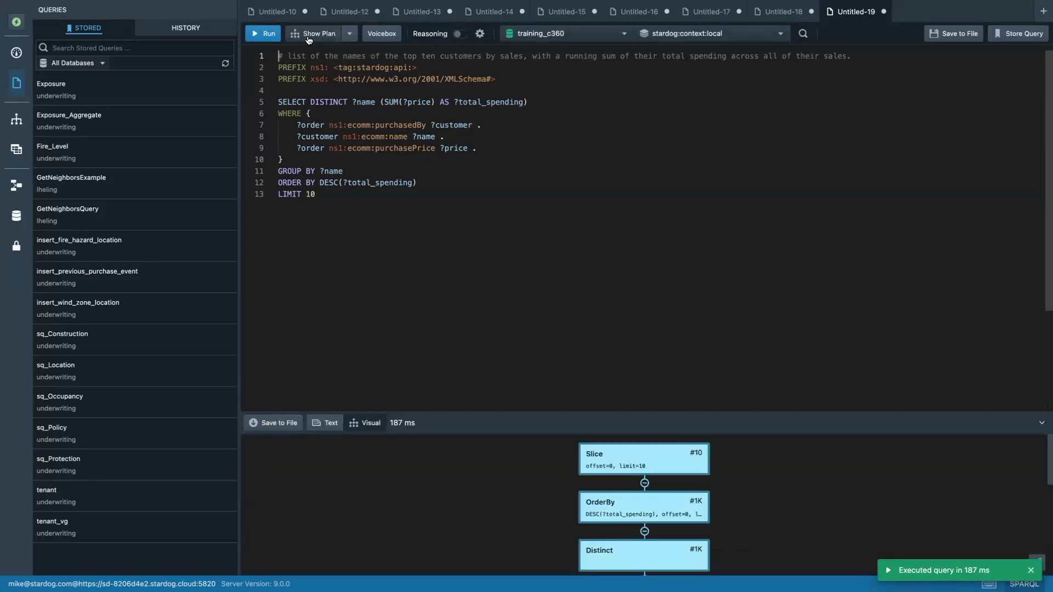
pyautogui.click(322, 427)
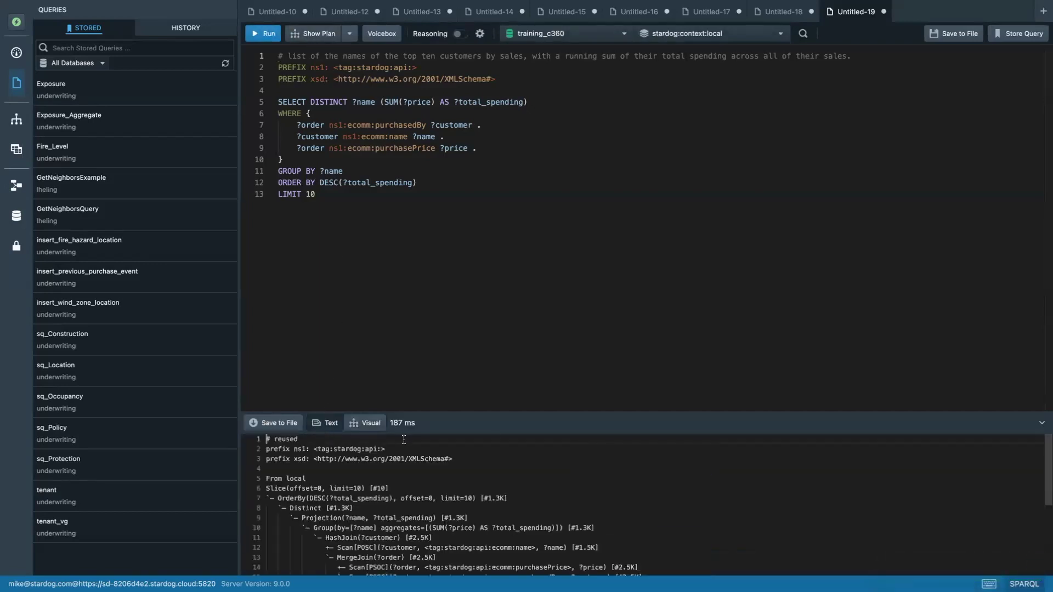
pyautogui.moveTo(558, 411); pyautogui.dragTo(557, 313)
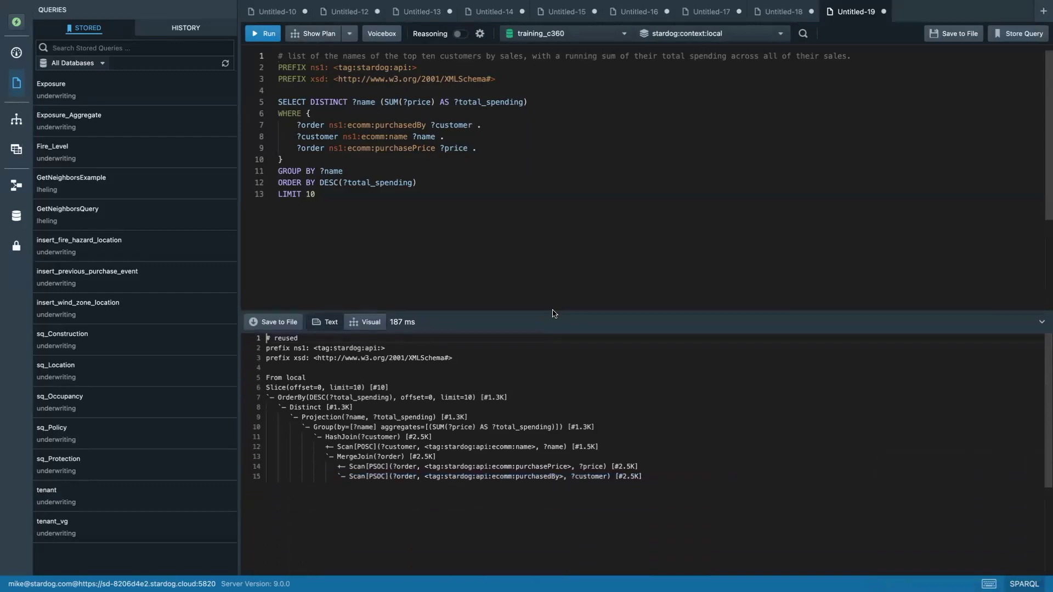